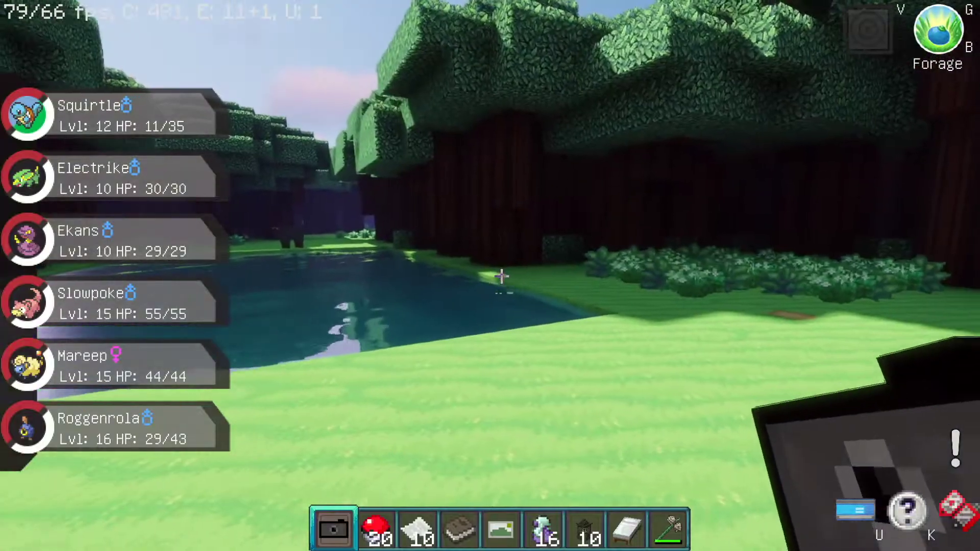
Step: Cross the river to the clearing and send out Squirtle from the party
{"action": "right_click", "coordinate": [501, 271]}
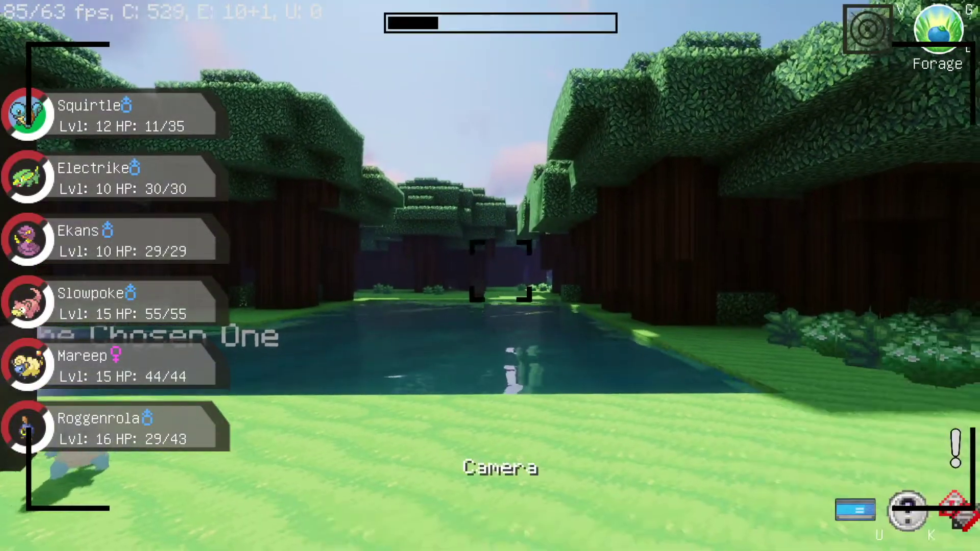
{"action": "key", "text": "w"}
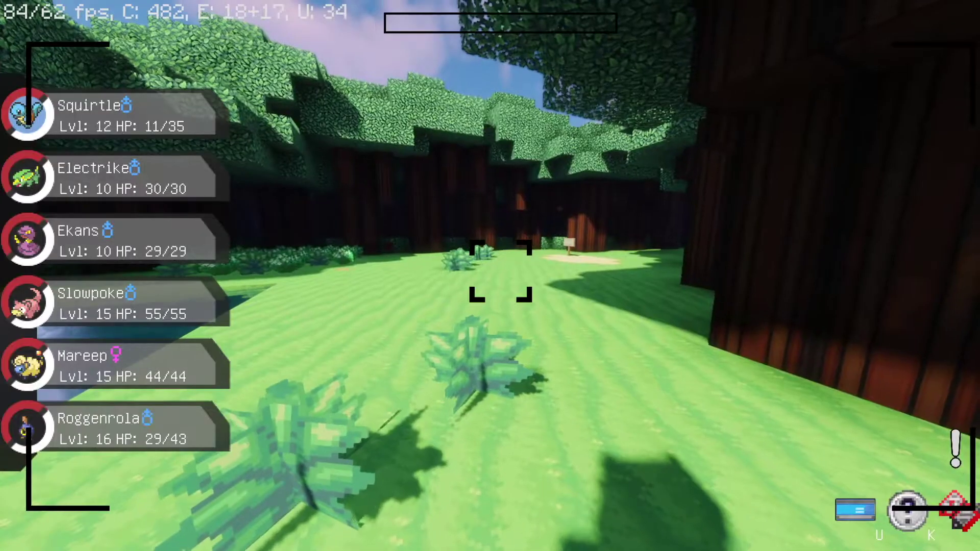
{"action": "key", "text": "w"}
{"action": "key", "text": "r"}
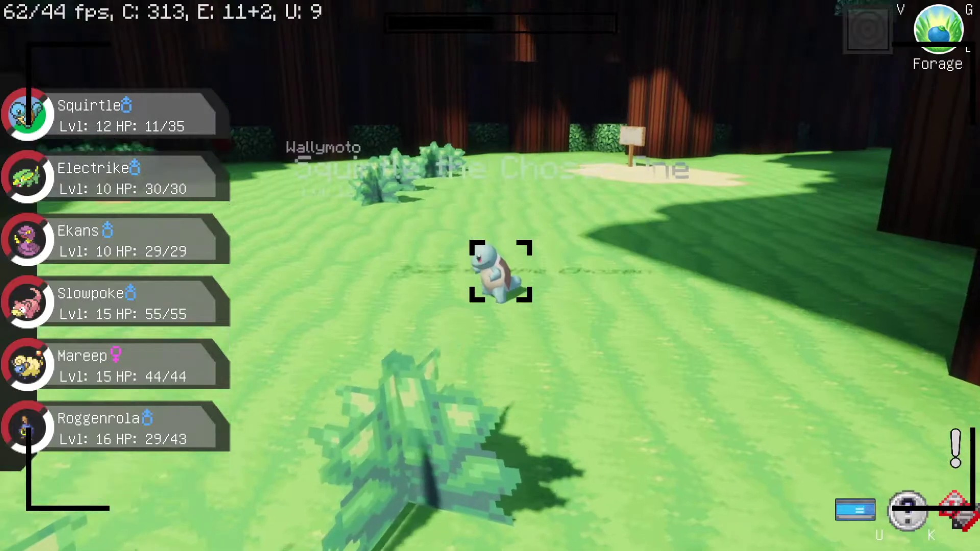
{"action": "key", "text": "1"}
Step: View a previously saved photo, then go back to holding the camera
{"action": "scroll", "coordinate": [489, 275], "scroll_direction": "down", "scroll_amount": 4}
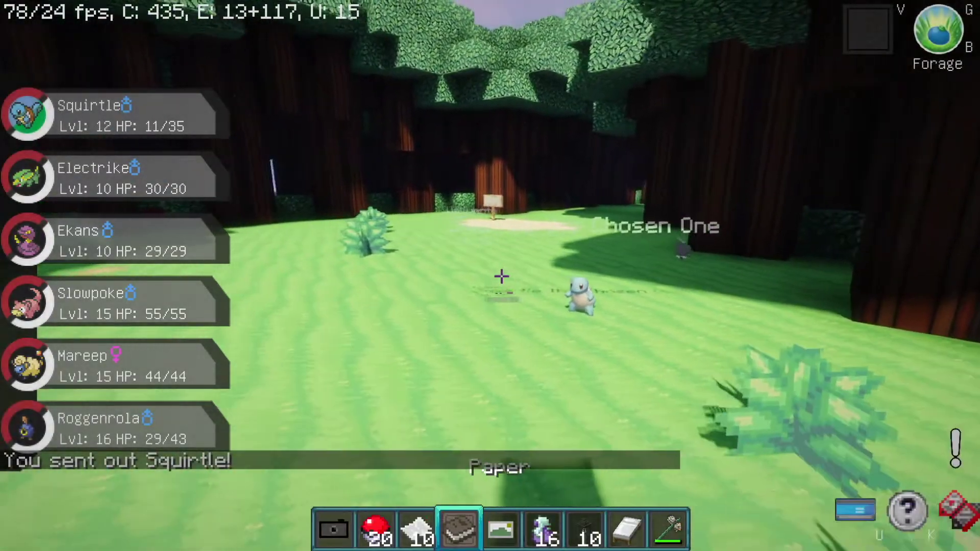
{"action": "right_click", "coordinate": [502, 276]}
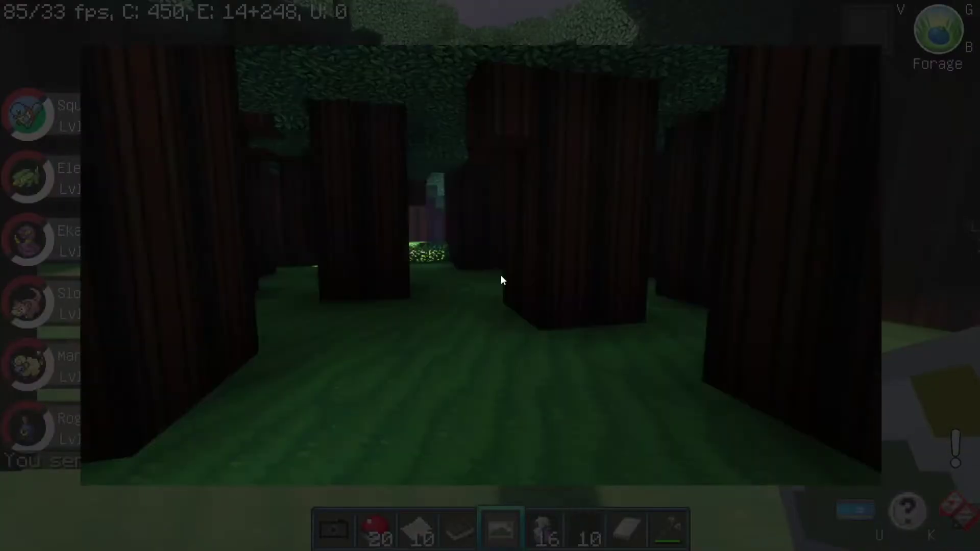
{"action": "key", "text": "Escape"}
{"action": "key", "text": "1"}
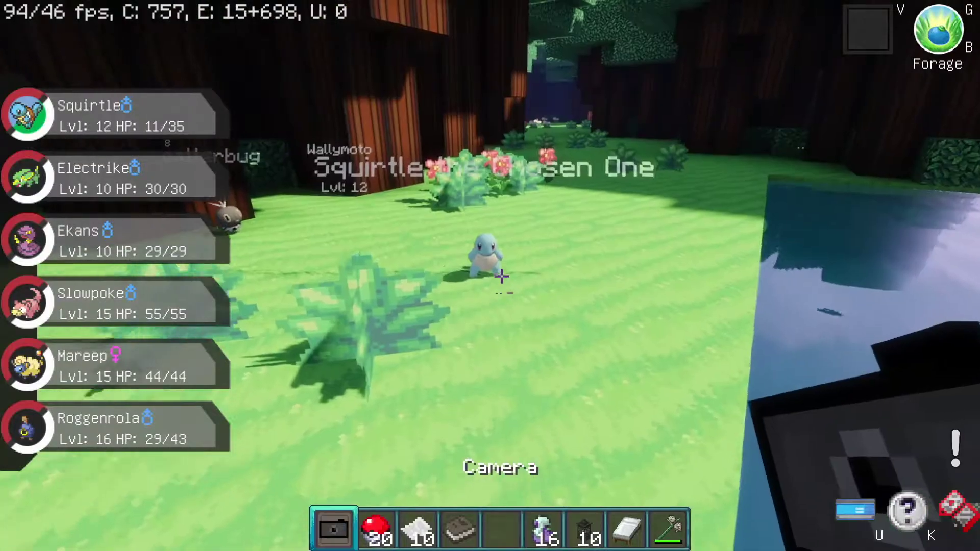
Step: Photograph Squirtle with the camera and view the new photo from the Image item
{"action": "right_click", "coordinate": [502, 277]}
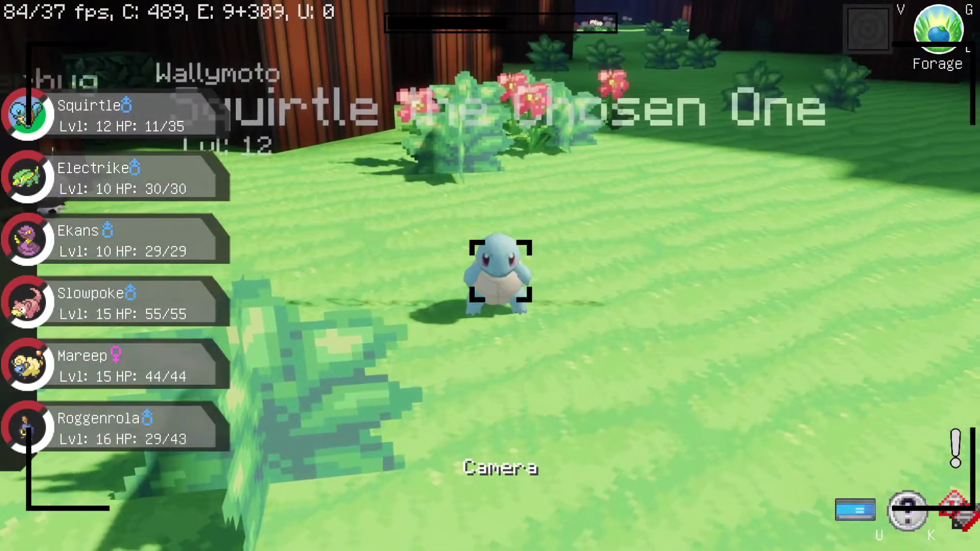
{"action": "scroll", "coordinate": [500, 271], "scroll_direction": "up", "scroll_amount": 3}
{"action": "left_click", "coordinate": [501, 276]}
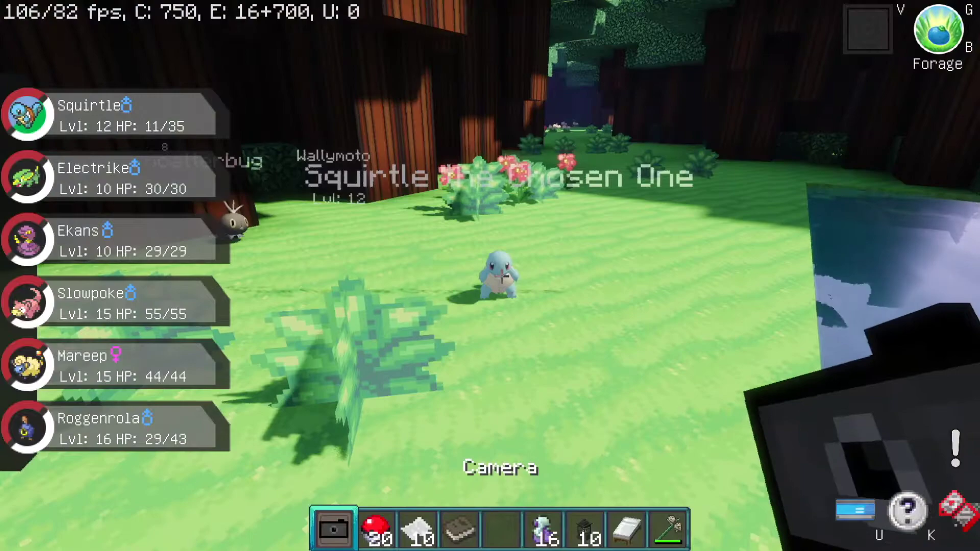
{"action": "key", "text": "4"}
{"action": "key", "text": "5"}
{"action": "right_click", "coordinate": [501, 276]}
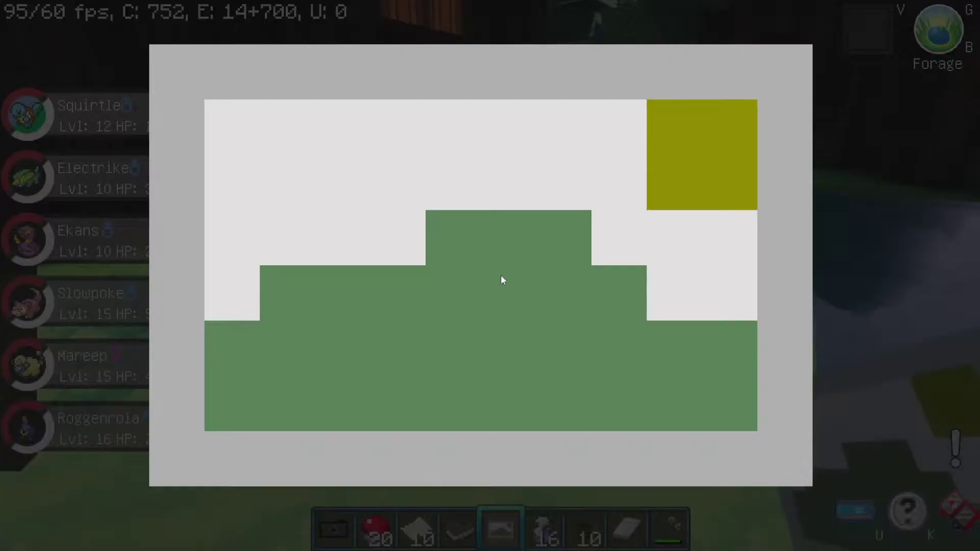
{"action": "key", "text": "Escape"}
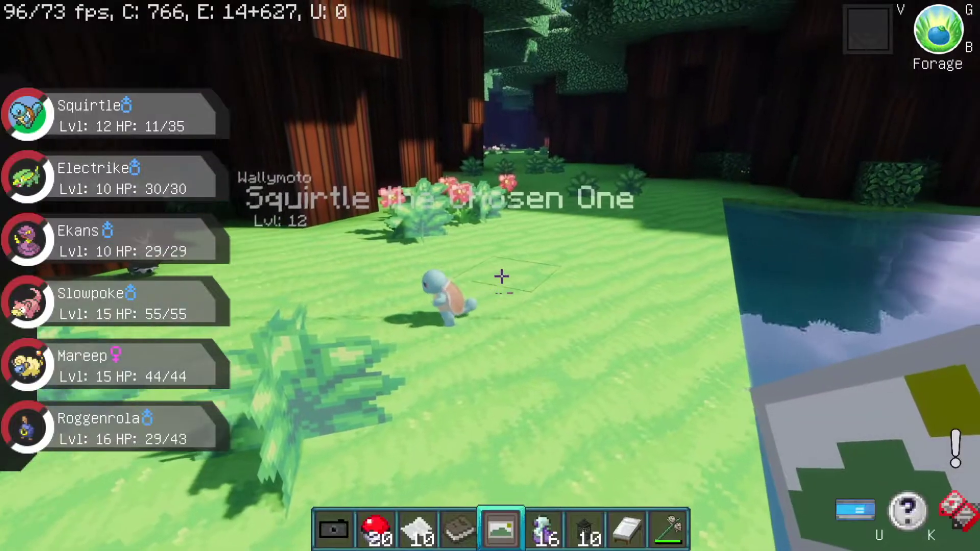
{"action": "key", "text": "1"}
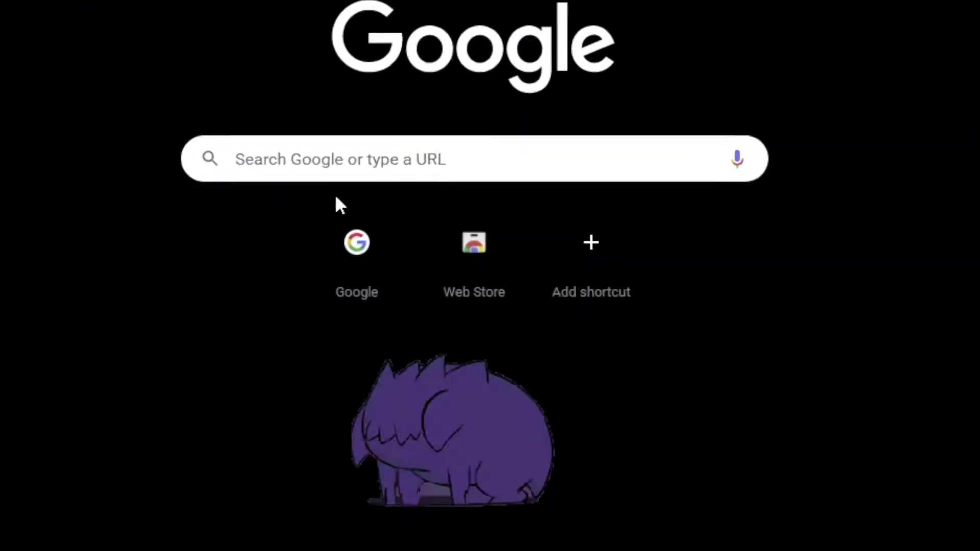
Step: Rerun the 'pixelmon' Google search from history and open the reforged.gg result
{"action": "left_click", "coordinate": [313, 159]}
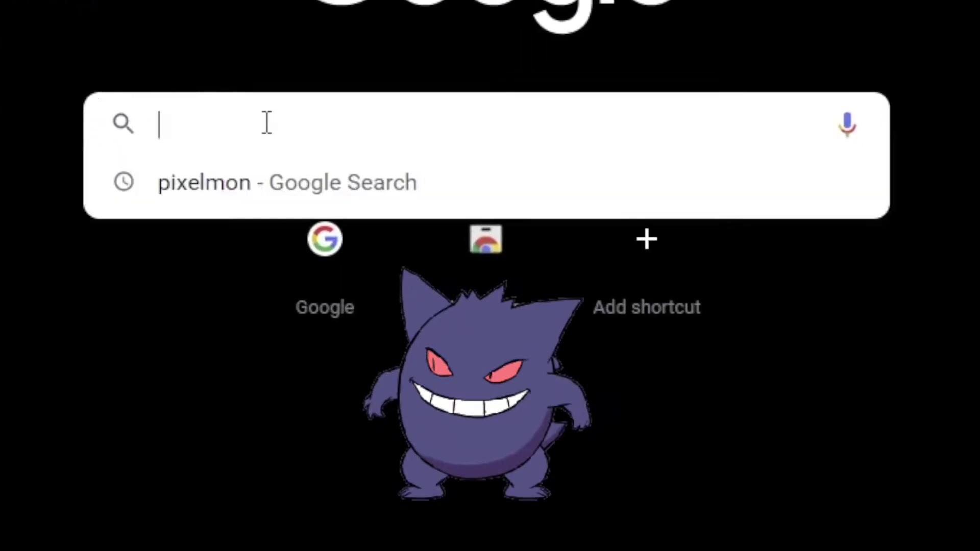
{"action": "left_click", "coordinate": [264, 208]}
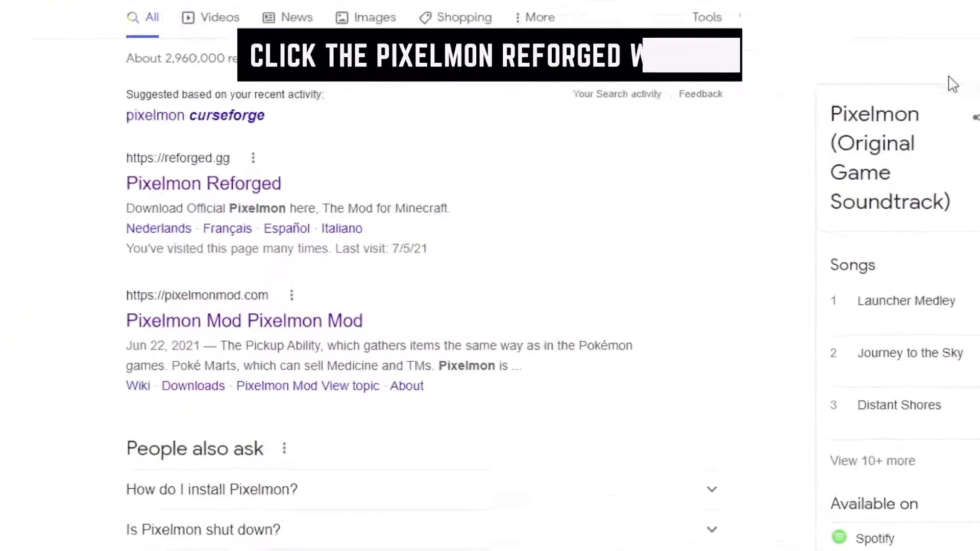
{"action": "left_click", "coordinate": [189, 207]}
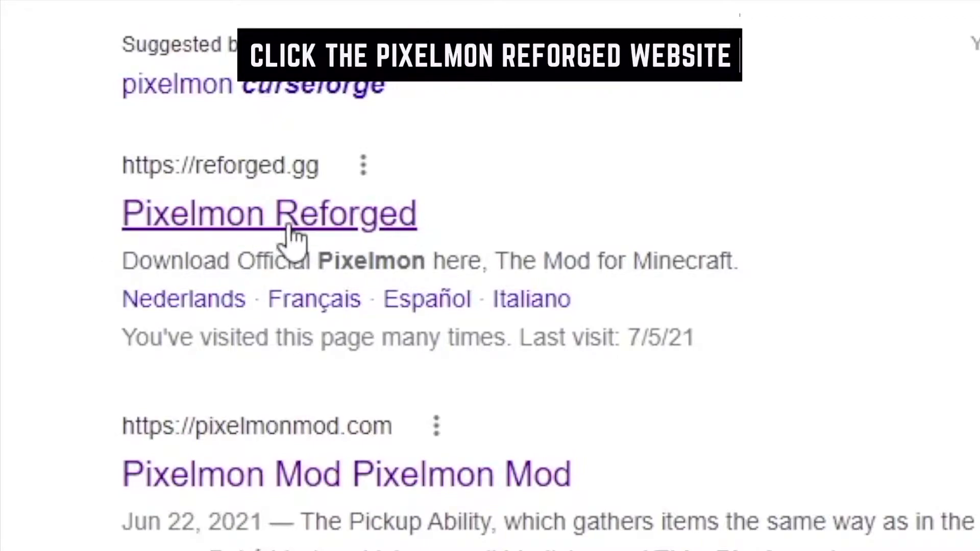
{"action": "left_click", "coordinate": [279, 225]}
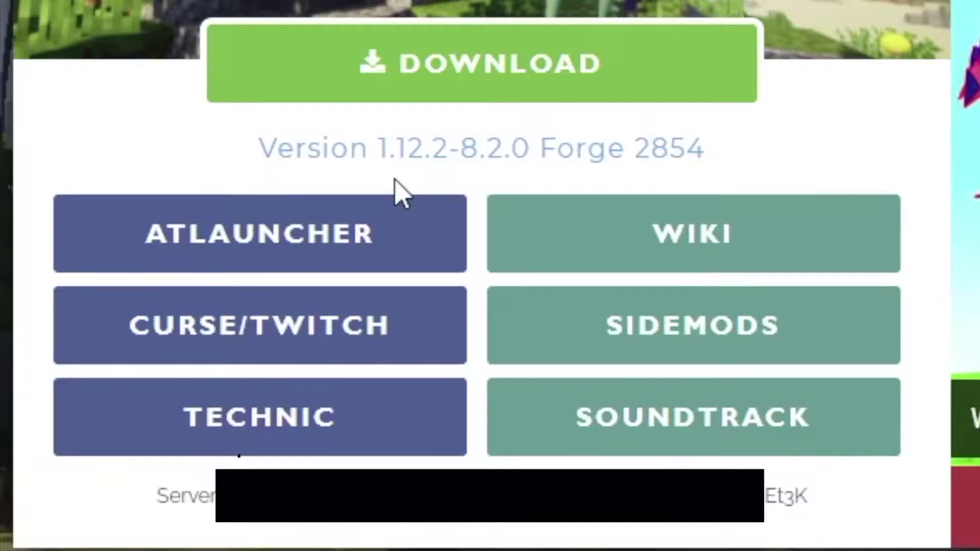
Step: Download and keep the Pixelmon 1.12.2-8.2.0 jar, skipping and closing the AdFoc.us ad page
{"action": "left_click", "coordinate": [497, 81]}
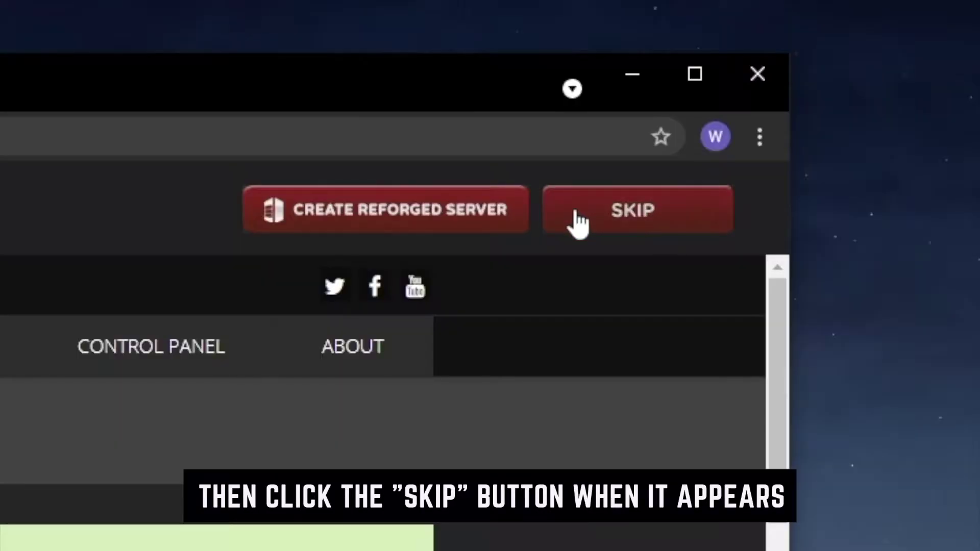
{"action": "left_click", "coordinate": [576, 219]}
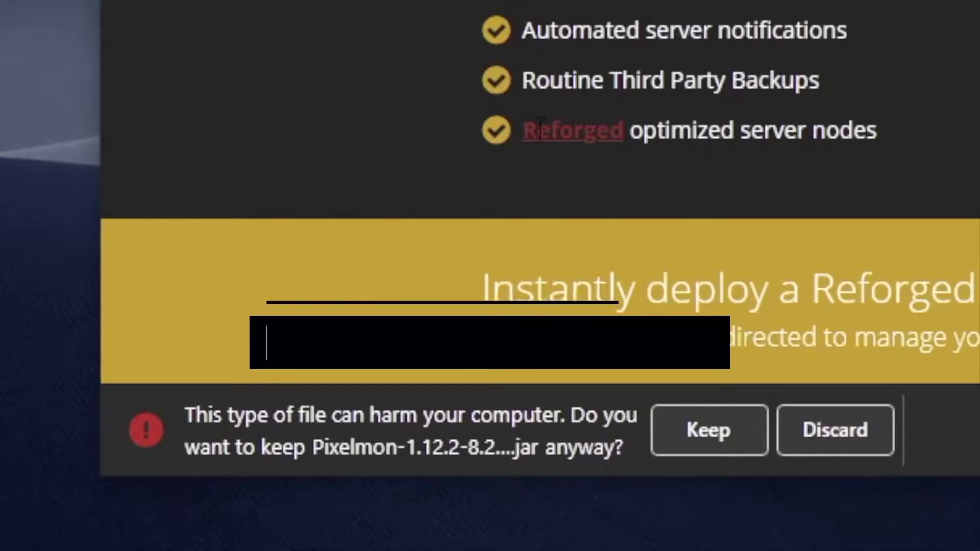
{"action": "left_click", "coordinate": [711, 431]}
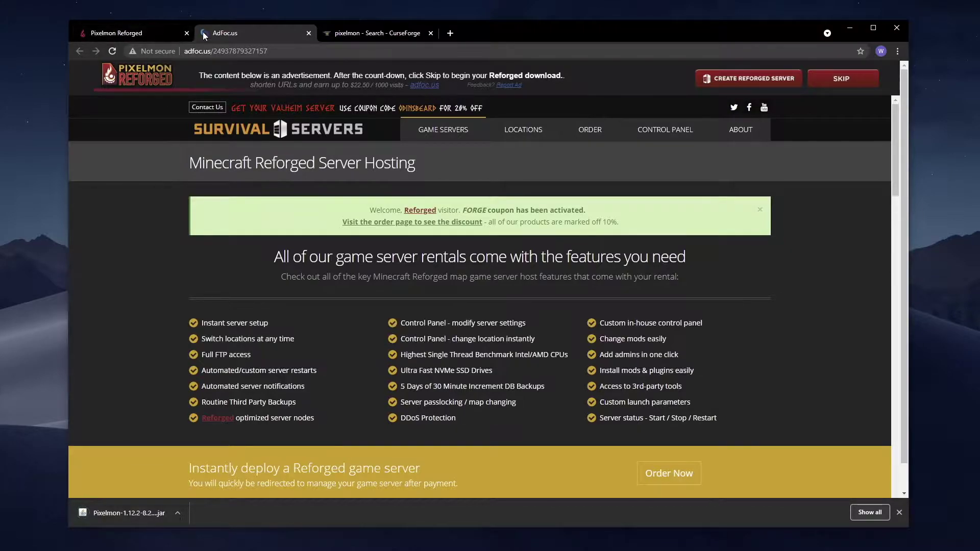
{"action": "left_click", "coordinate": [308, 33]}
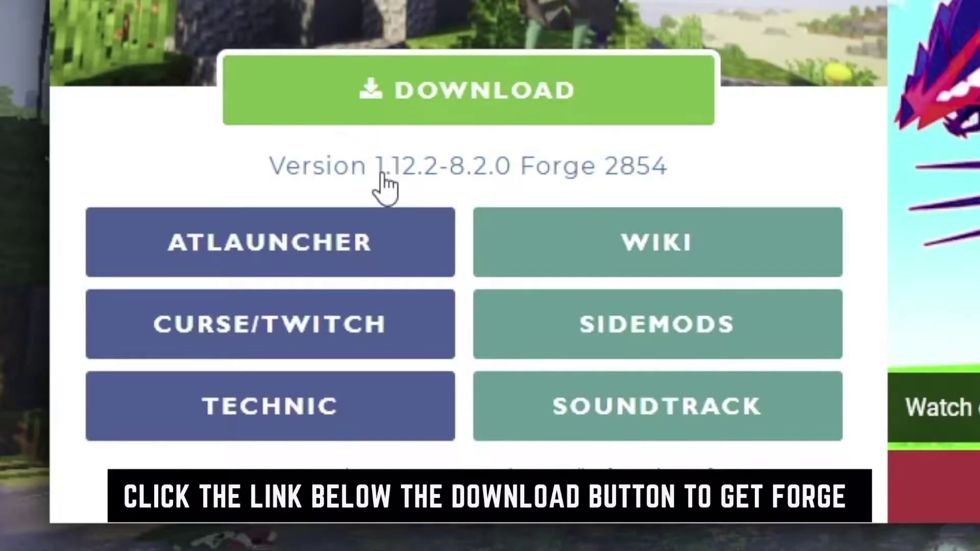
Step: Download and keep the Forge 1.12.2 build 2854 installer, skipping and closing the ad page
{"action": "left_click", "coordinate": [380, 174]}
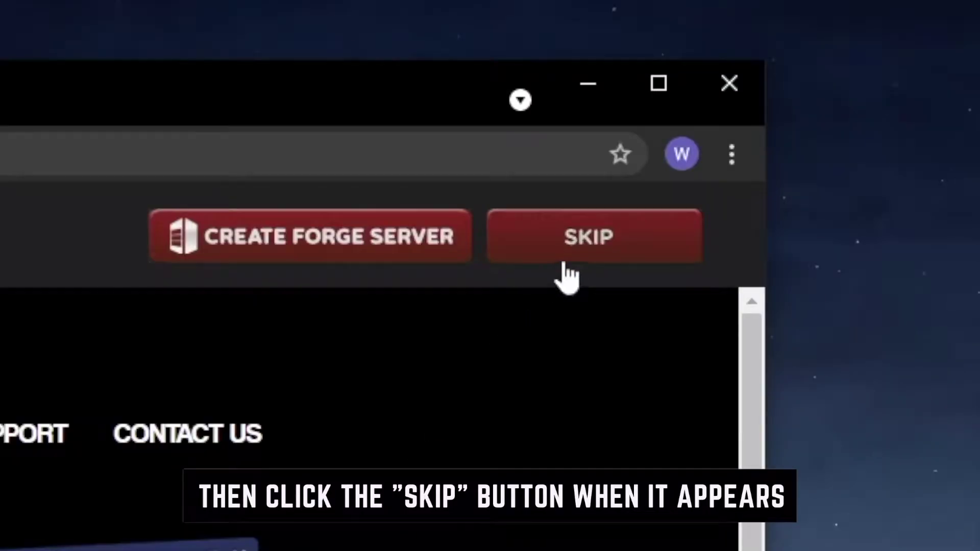
{"action": "left_click", "coordinate": [843, 82]}
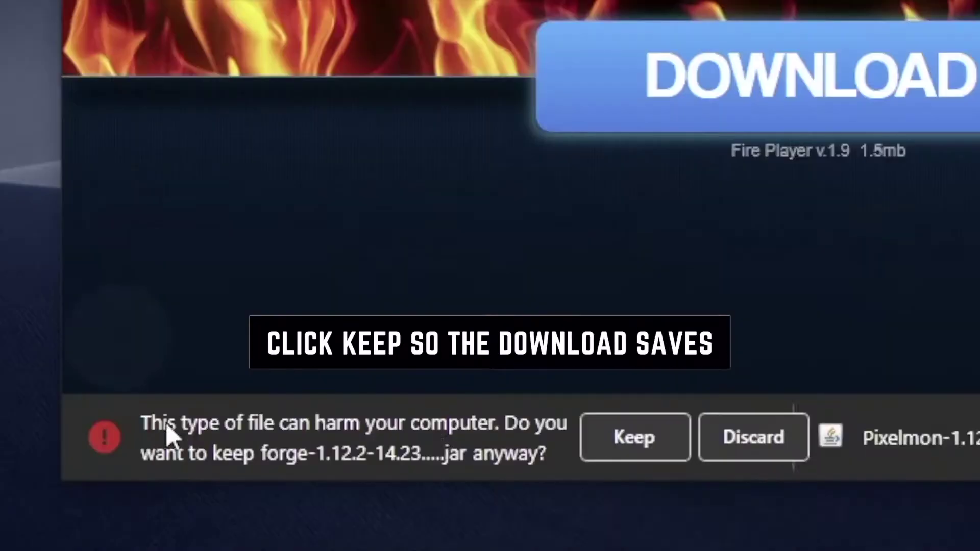
{"action": "left_click", "coordinate": [629, 438]}
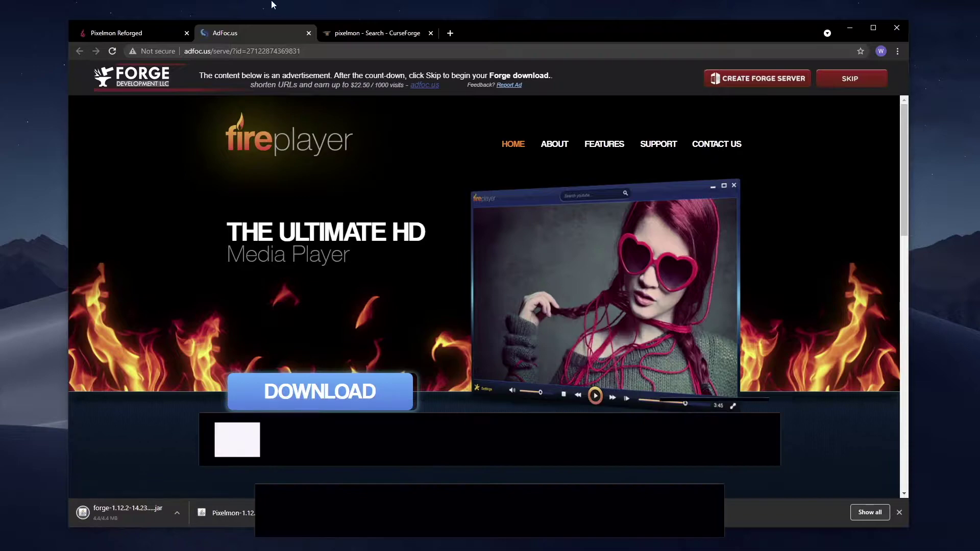
{"action": "left_click", "coordinate": [308, 33]}
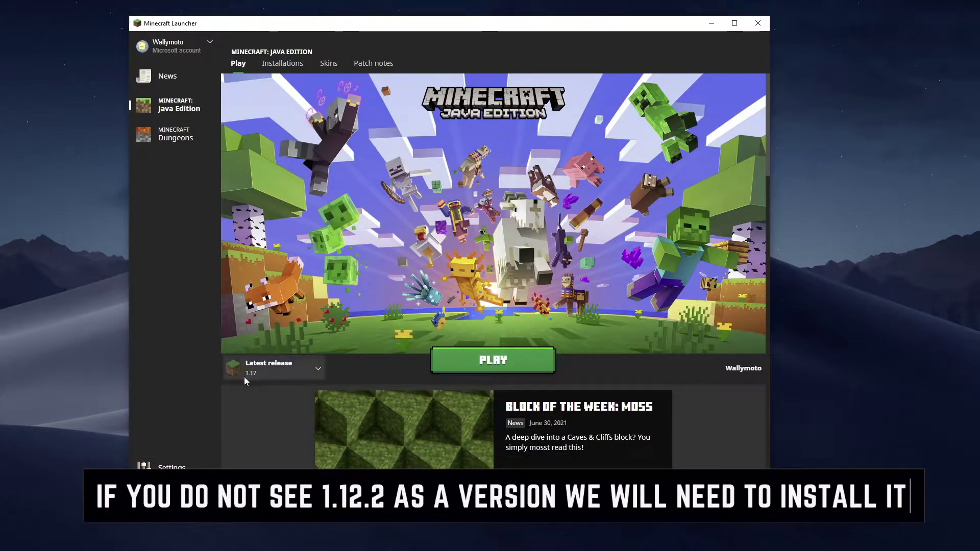
Step: Create a new launcher installation named pixelomon that uses release 1.12.2
{"action": "left_click", "coordinate": [281, 63]}
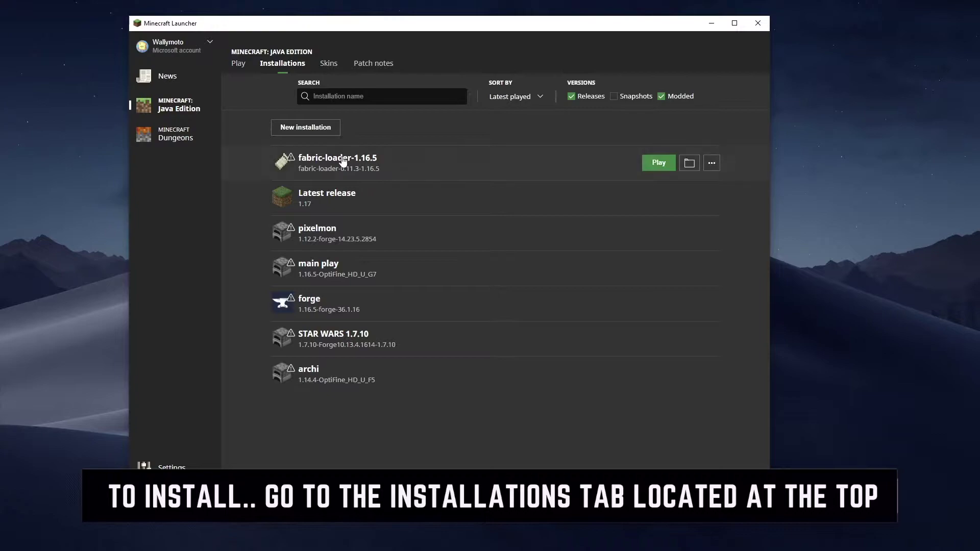
{"action": "left_click", "coordinate": [301, 128]}
{"action": "left_click", "coordinate": [450, 132]}
{"action": "type", "text": "pixelomon"}
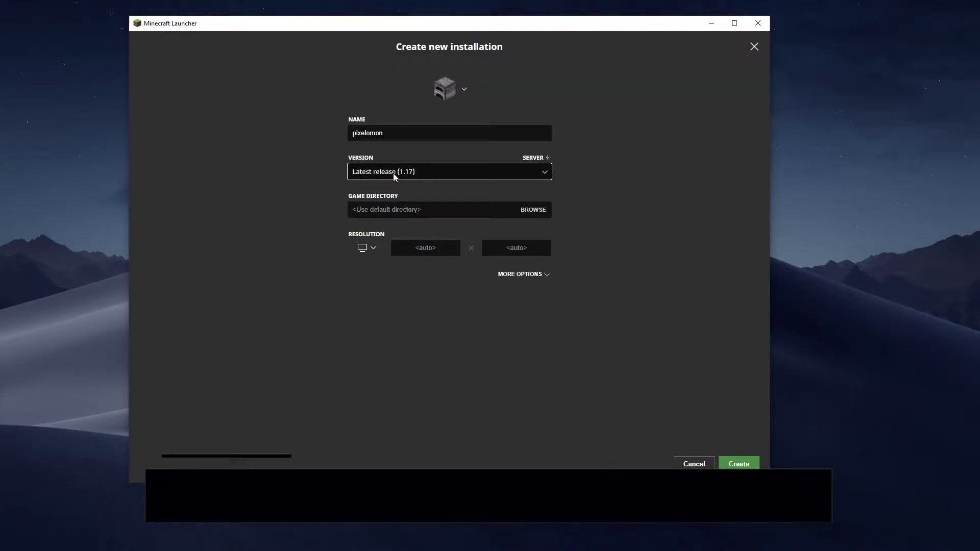
{"action": "left_click", "coordinate": [393, 171]}
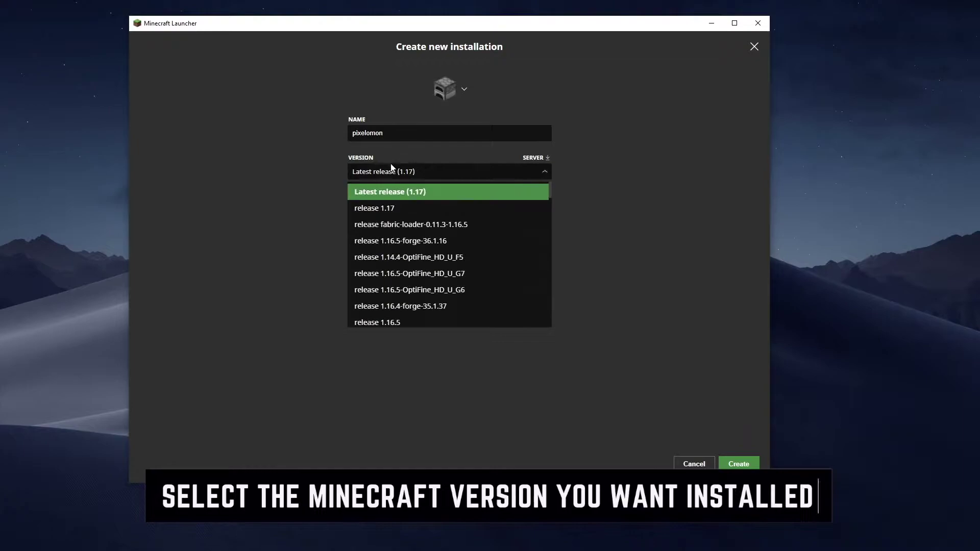
{"action": "scroll", "coordinate": [396, 250], "scroll_direction": "down", "scroll_amount": 3}
{"action": "scroll", "coordinate": [396, 248], "scroll_direction": "down", "scroll_amount": 5}
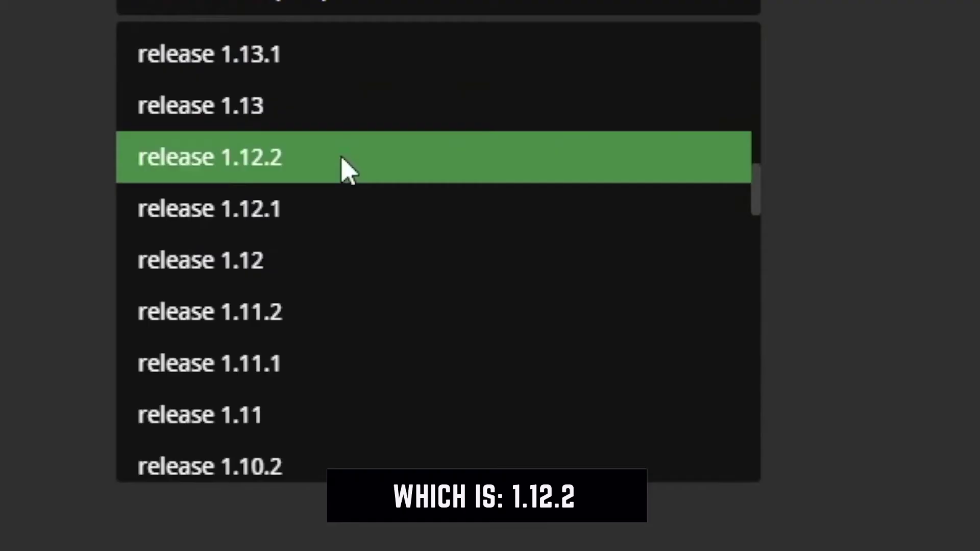
{"action": "left_click", "coordinate": [253, 173]}
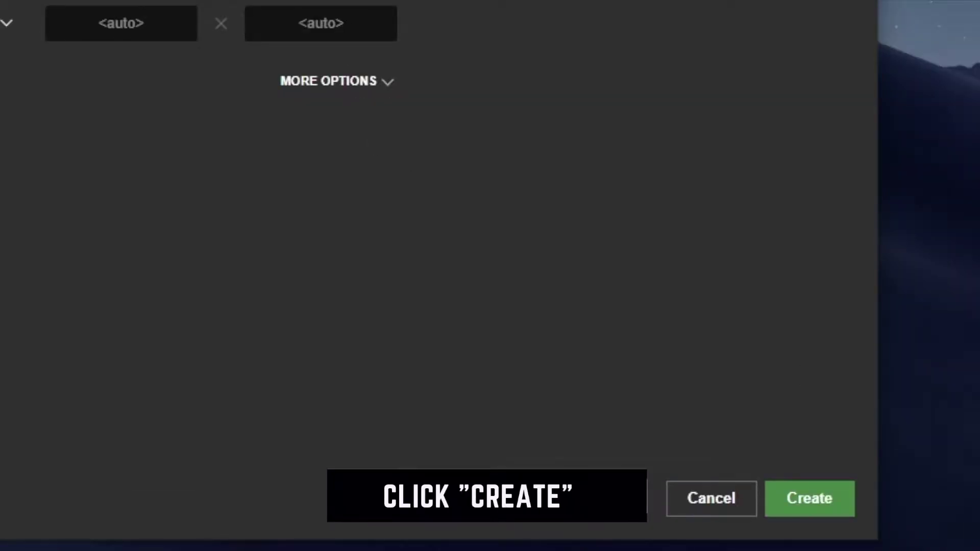
{"action": "left_click", "coordinate": [800, 498]}
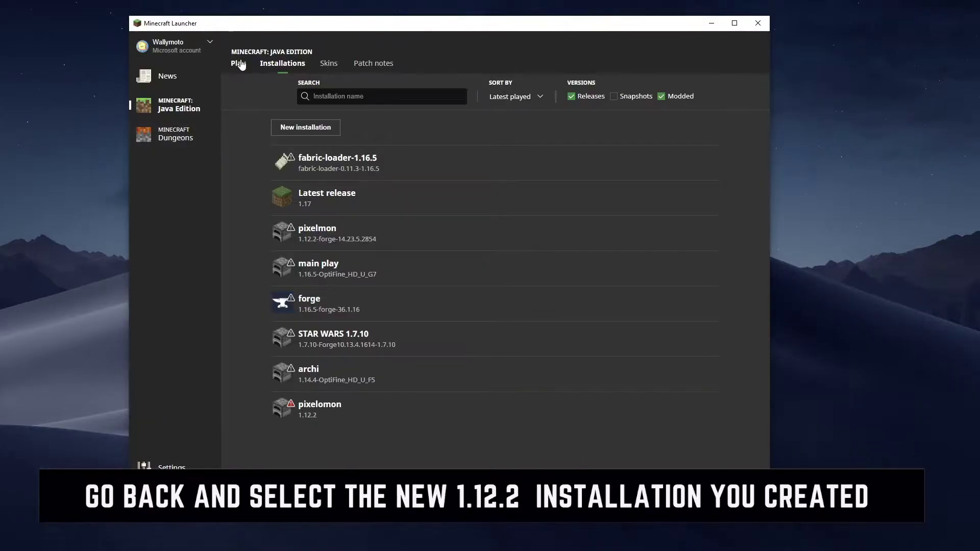
Step: Launch the pixelomon 1.12.2 installation from the Play page, accepting the older-version warning
{"action": "left_click", "coordinate": [239, 63]}
{"action": "left_click", "coordinate": [317, 369]}
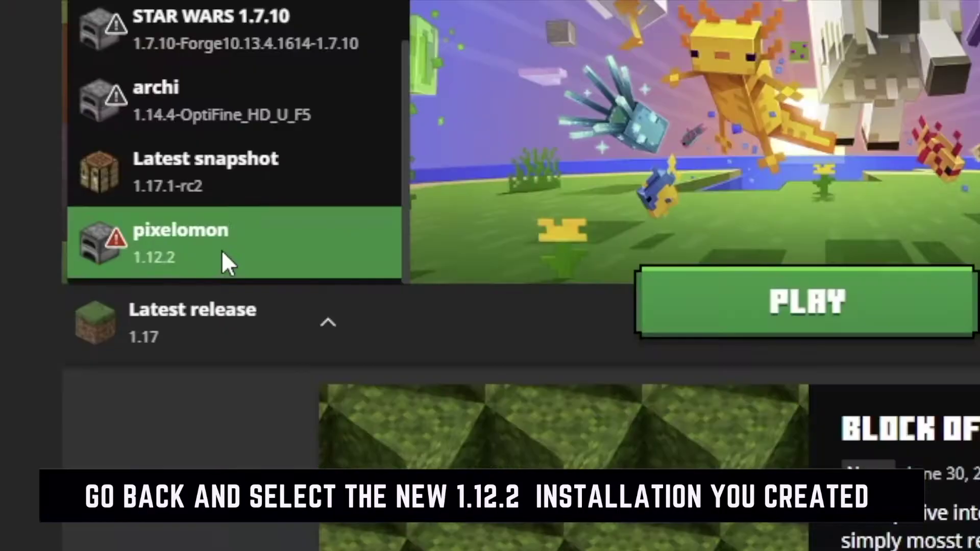
{"action": "left_click", "coordinate": [283, 338]}
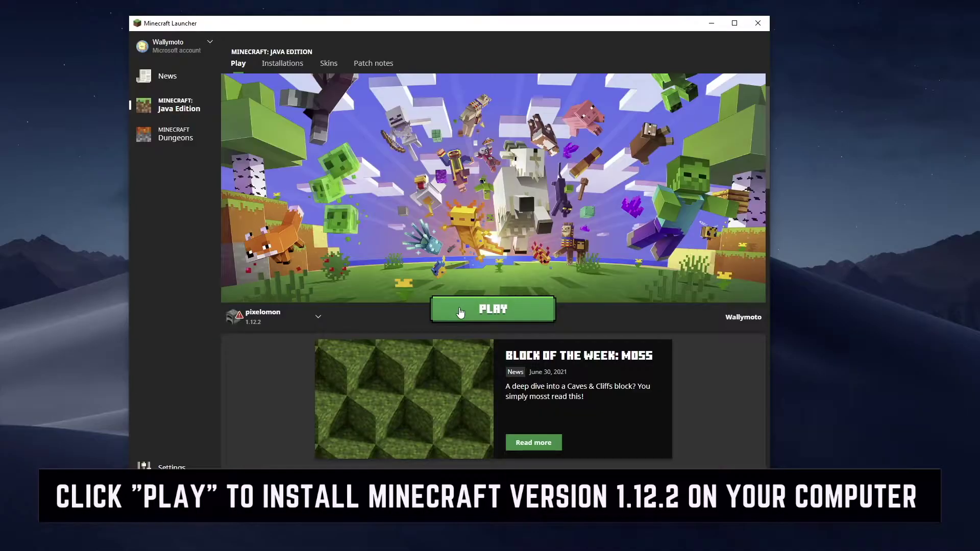
{"action": "left_click", "coordinate": [719, 361]}
{"action": "left_click", "coordinate": [560, 307]}
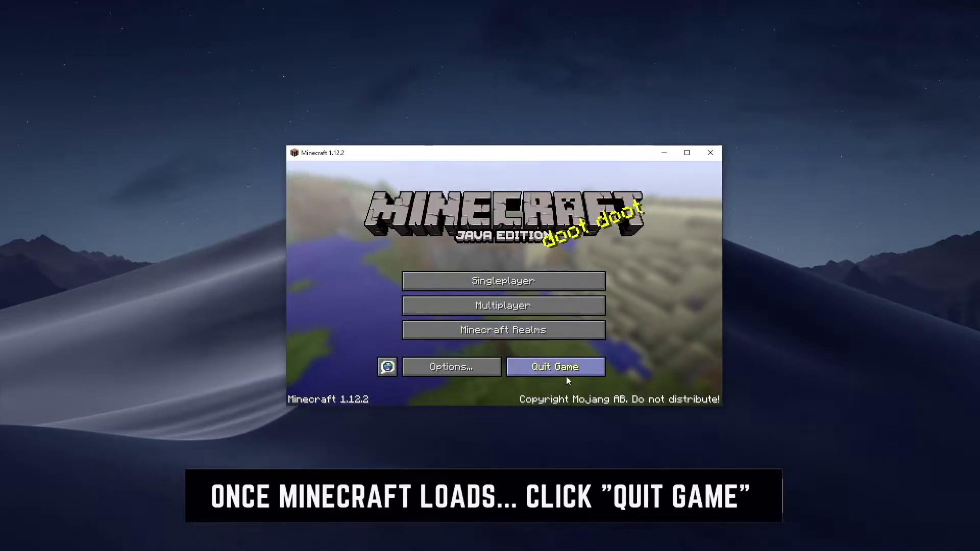
Step: Quit Minecraft 1.12.2 from its main menu
{"action": "left_click", "coordinate": [560, 368]}
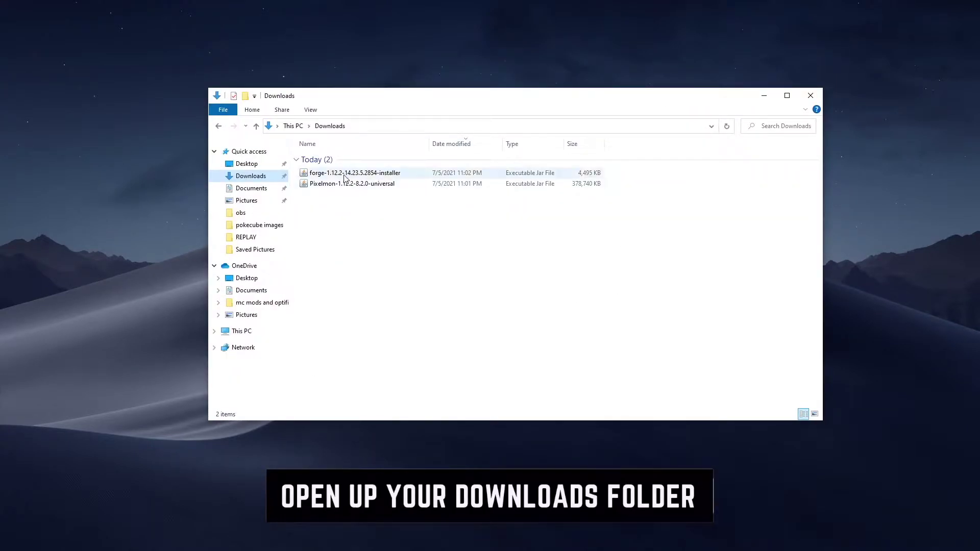
Step: Move the forge-1.12.2-14.23.5.2854 installer to the desktop and open it with Java(TM) Platform SE binary
{"action": "mouse_move", "coordinate": [327, 176]}
{"action": "left_mouse_down"}
{"action": "mouse_move", "coordinate": [324, 151]}
{"action": "mouse_move", "coordinate": [315, 179]}
{"action": "left_mouse_up"}
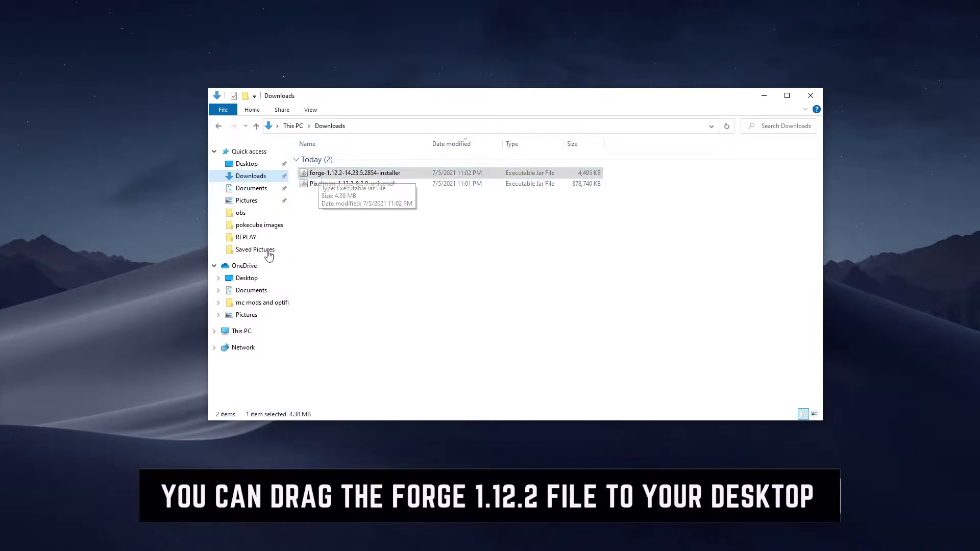
{"action": "left_click_drag", "start_coordinate": [337, 179], "coordinate": [129, 163]}
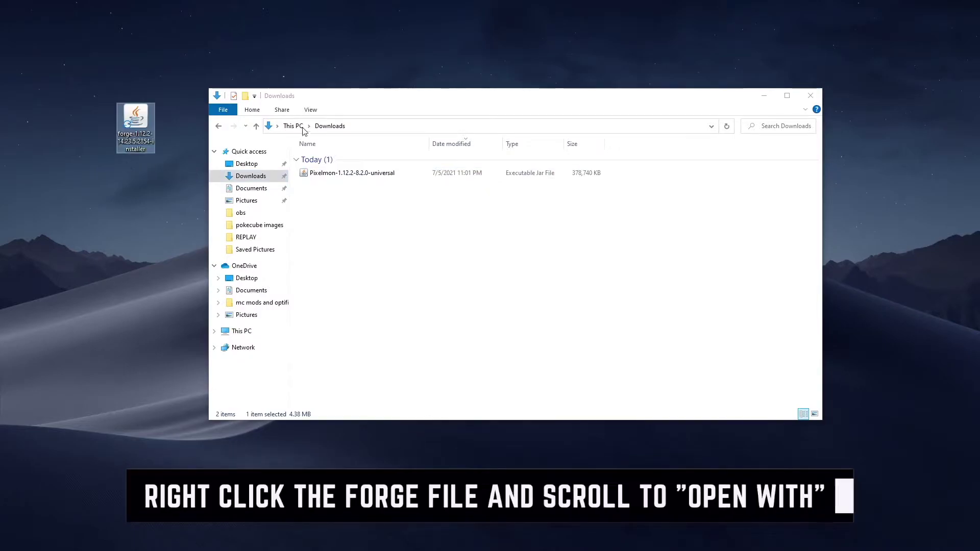
{"action": "right_click", "coordinate": [134, 111]}
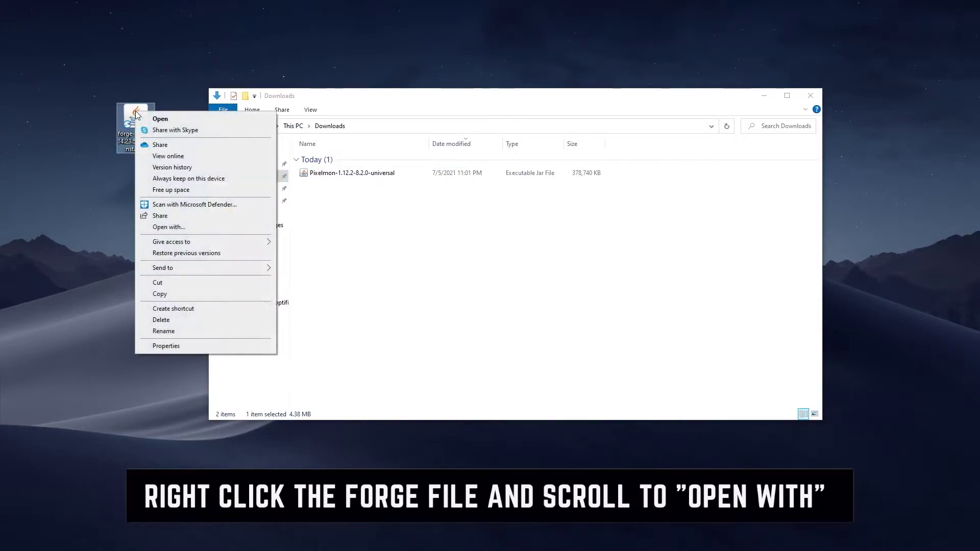
{"action": "left_click", "coordinate": [190, 228]}
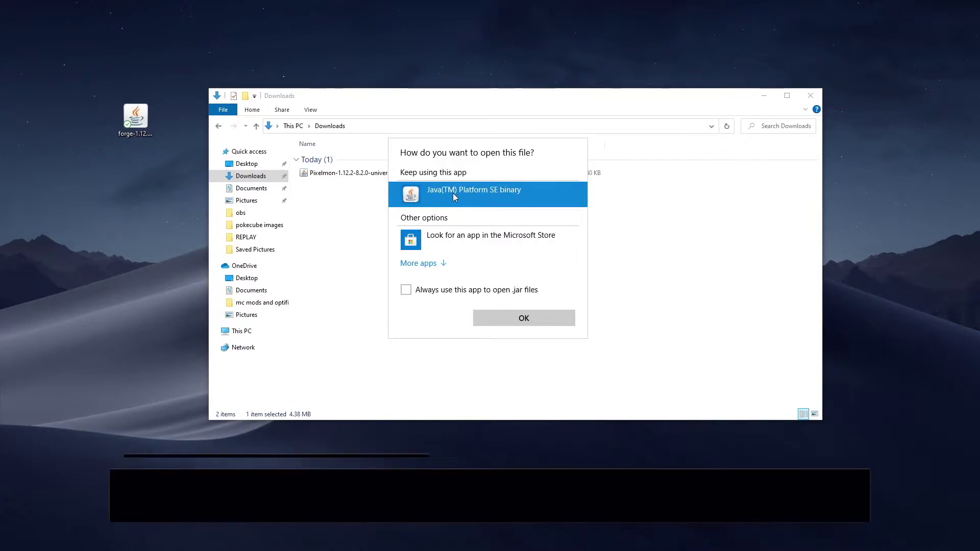
{"action": "left_click", "coordinate": [512, 322]}
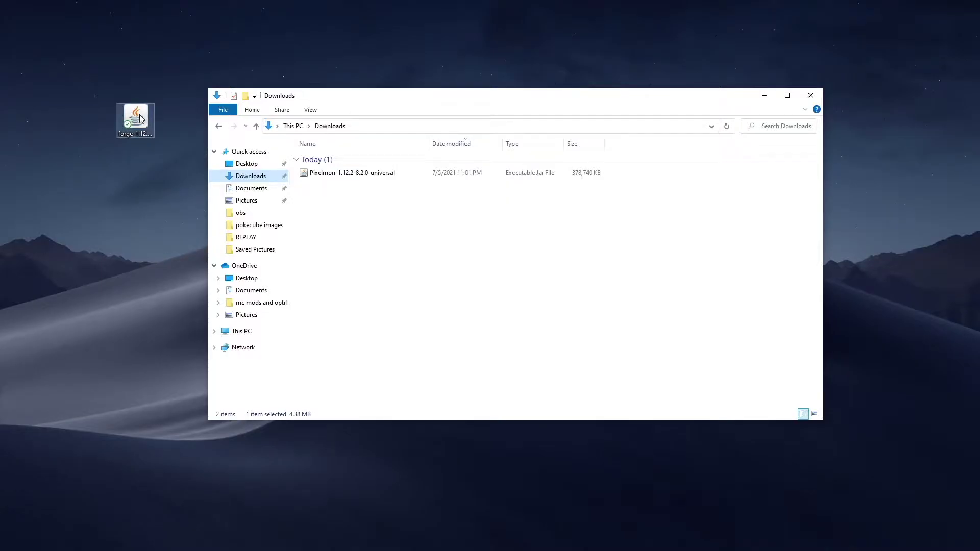
Step: Run the Forge installer and install the 1.12.2-forge-14.23.5.2854 client
{"action": "left_click", "coordinate": [140, 118]}
{"action": "double_click", "coordinate": [130, 132]}
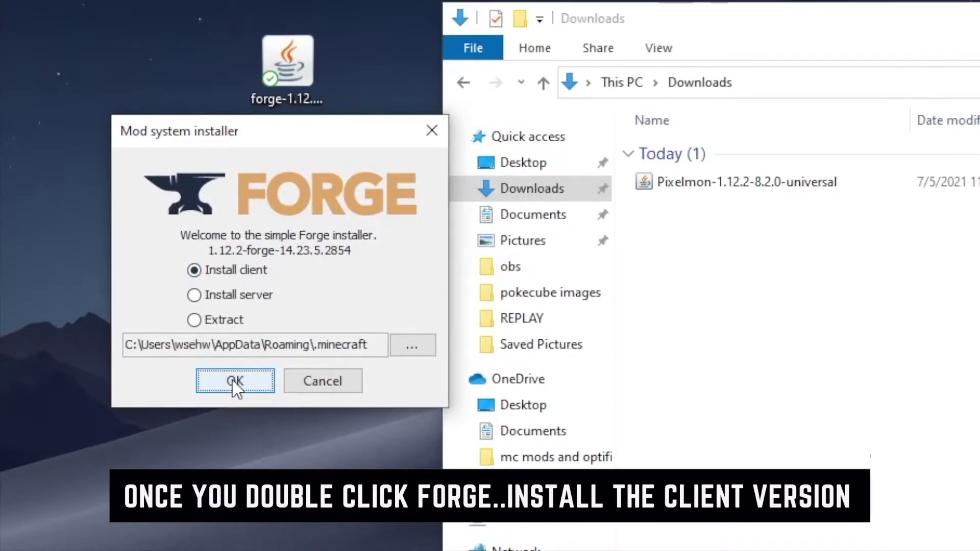
{"action": "left_click", "coordinate": [232, 380]}
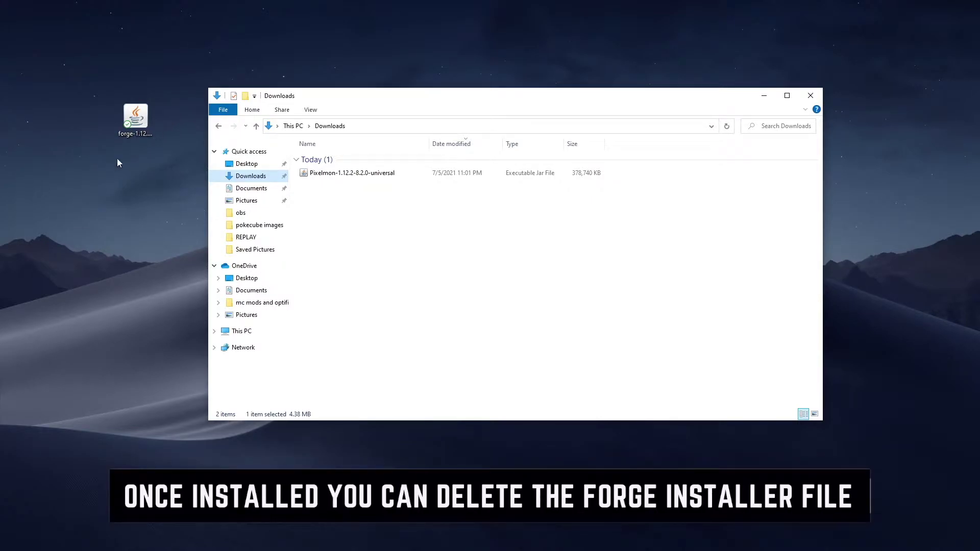
{"action": "left_click", "coordinate": [137, 122]}
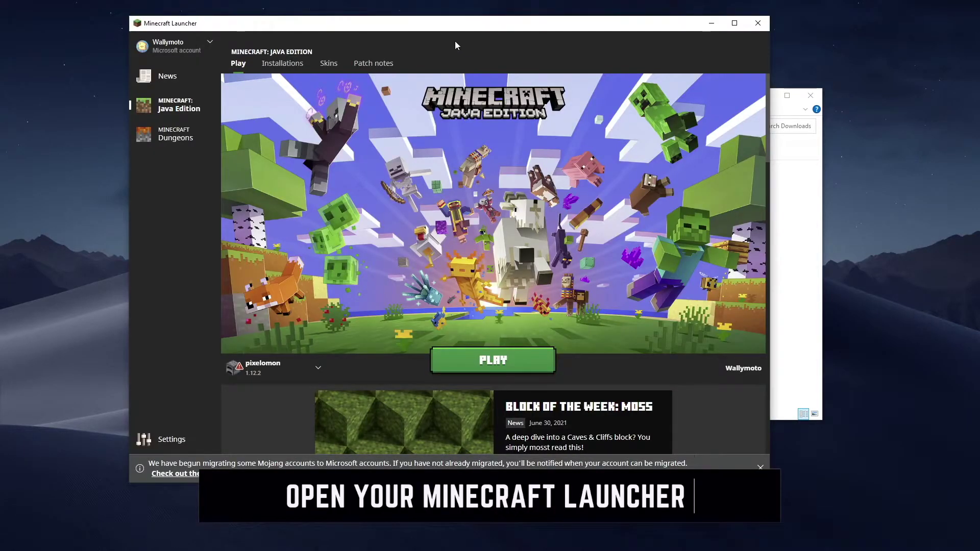
Step: Start a new installation named 'pixelmon forge' using version 1.12.2-forge-14.23.5.2854
{"action": "mouse_move", "coordinate": [316, 378]}
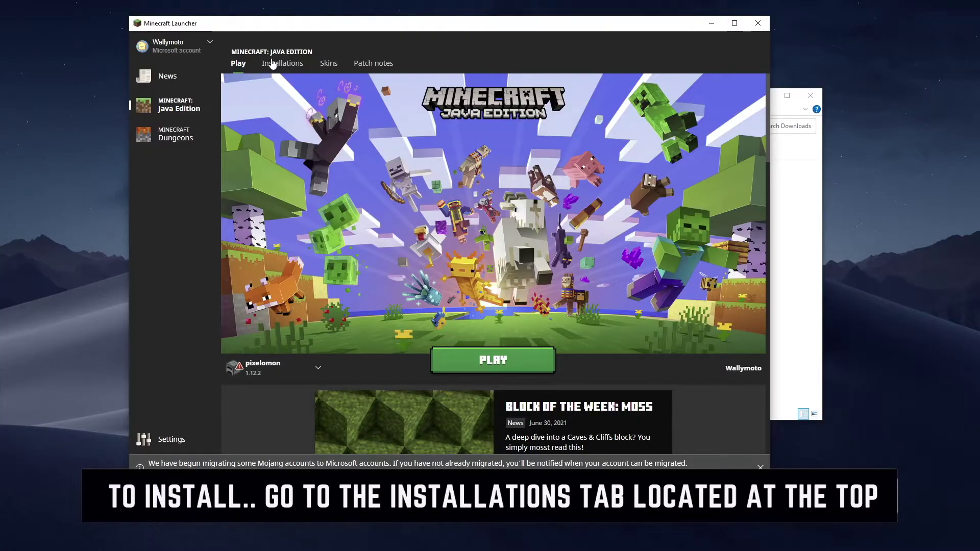
{"action": "left_click", "coordinate": [281, 63]}
{"action": "left_click", "coordinate": [306, 127]}
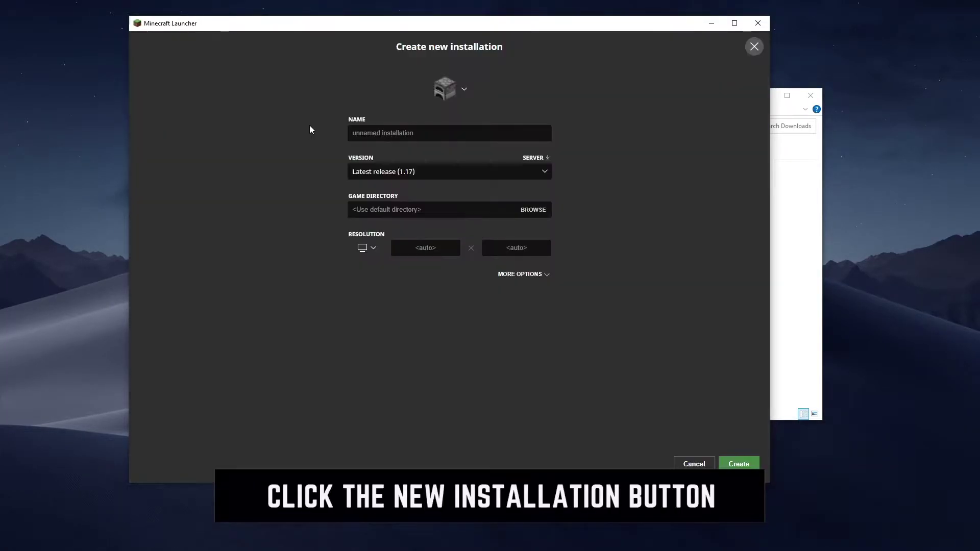
{"action": "type", "text": "p"}
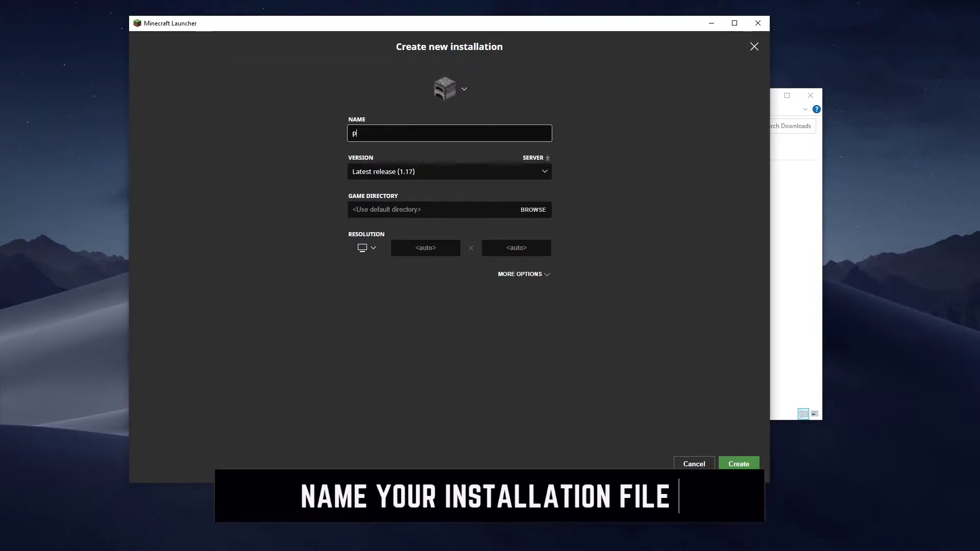
{"action": "type", "text": "ixelmon forge"}
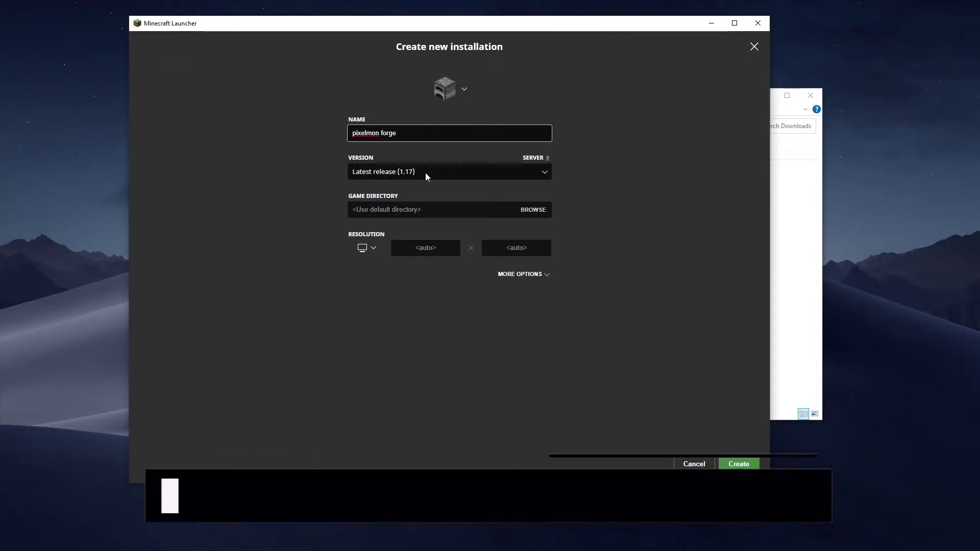
{"action": "left_click", "coordinate": [460, 172]}
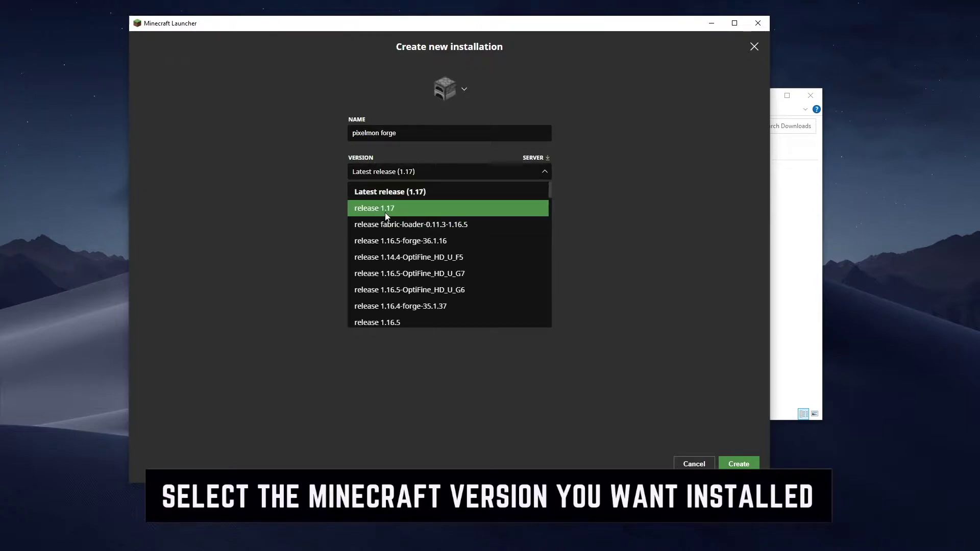
{"action": "scroll", "coordinate": [409, 251], "scroll_direction": "down", "scroll_amount": 10}
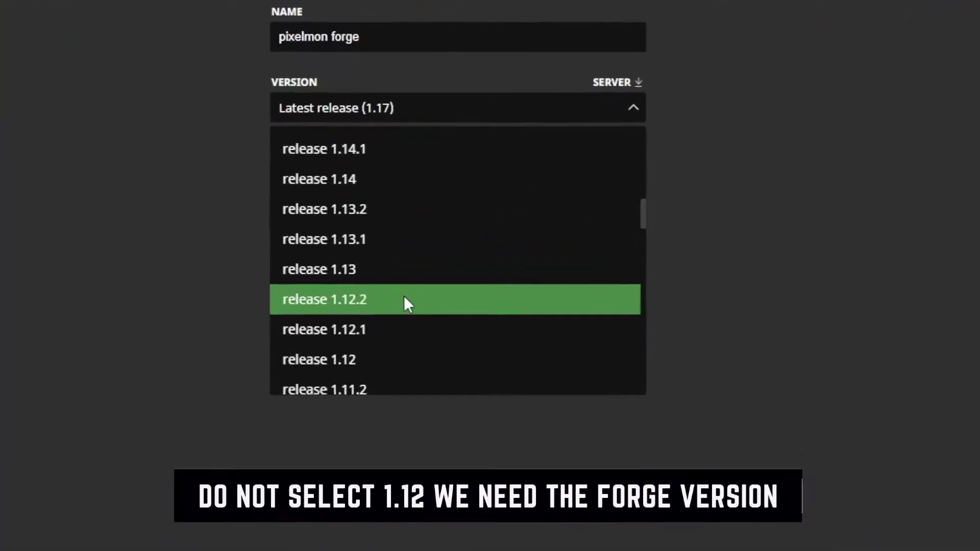
{"action": "scroll", "coordinate": [404, 298], "scroll_direction": "down", "scroll_amount": 12}
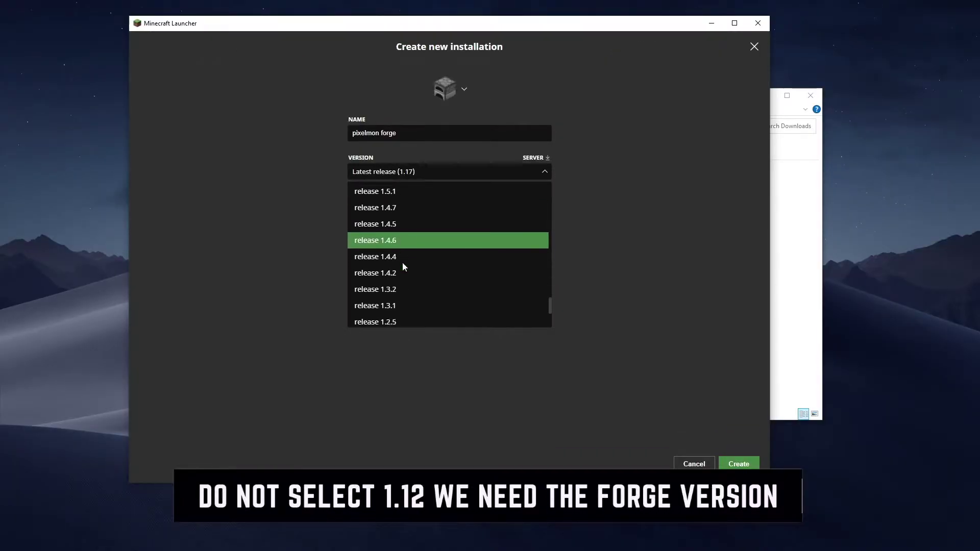
{"action": "scroll", "coordinate": [402, 263], "scroll_direction": "down", "scroll_amount": 3}
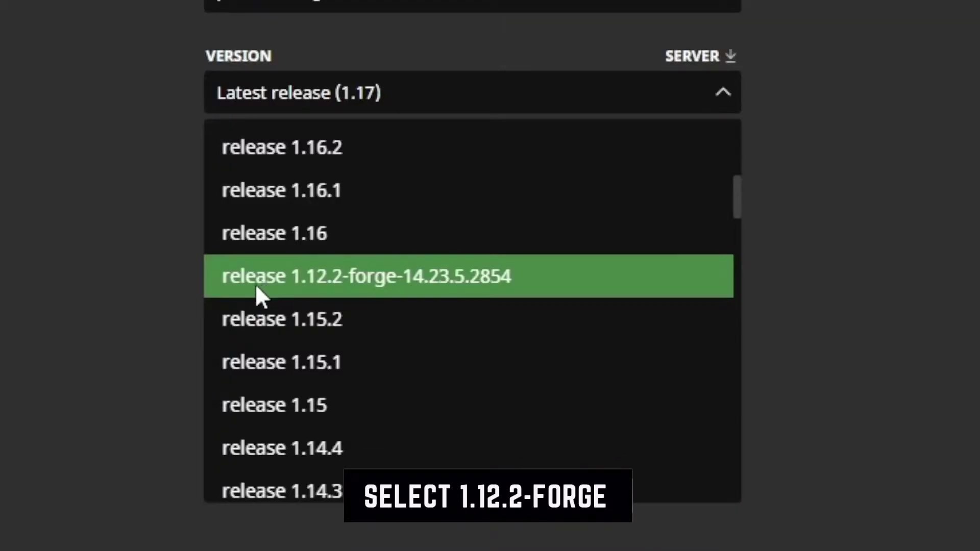
{"action": "left_click", "coordinate": [369, 276]}
Step: Create the pixelmon installation on 1.12.2-forge-14.23.5.2854 and launch it from the Play page
{"action": "left_click", "coordinate": [733, 464]}
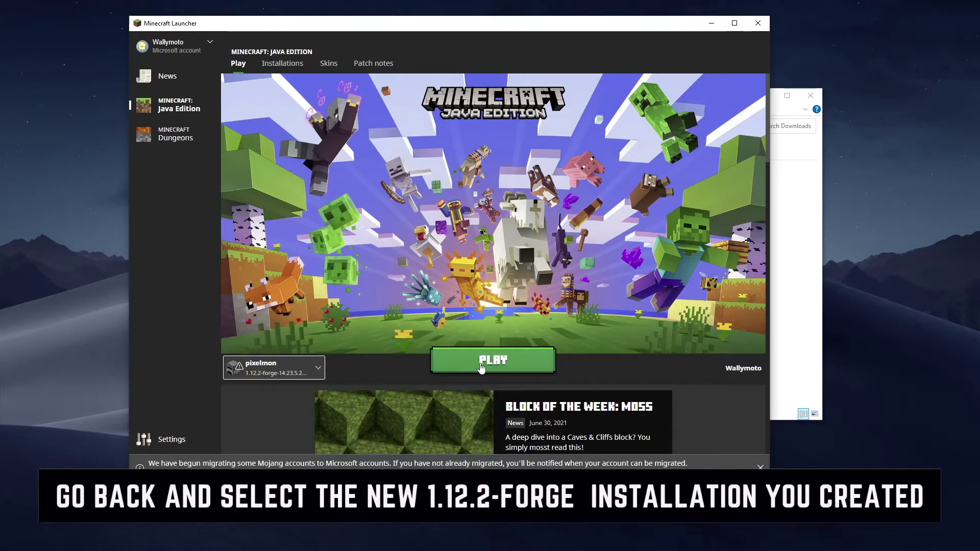
{"action": "mouse_move", "coordinate": [245, 363]}
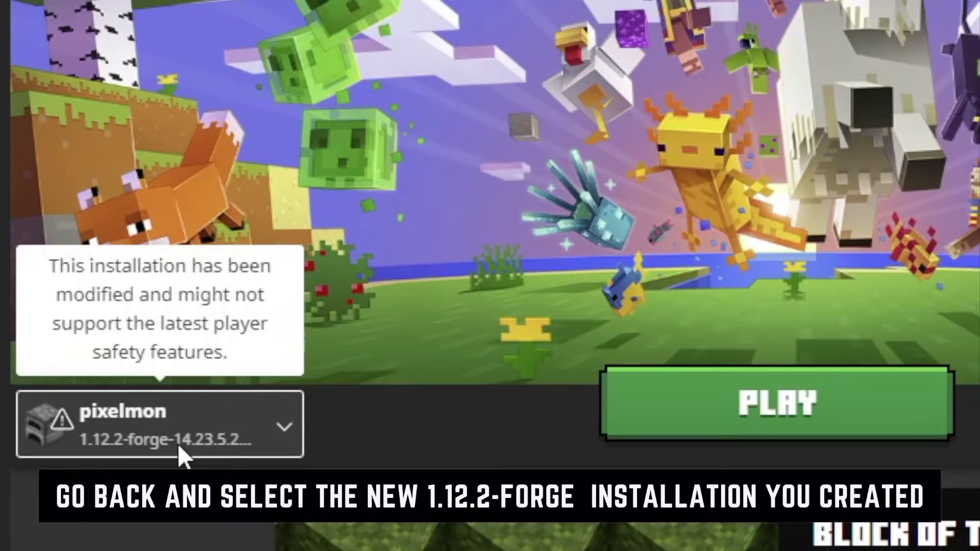
{"action": "left_click", "coordinate": [791, 417]}
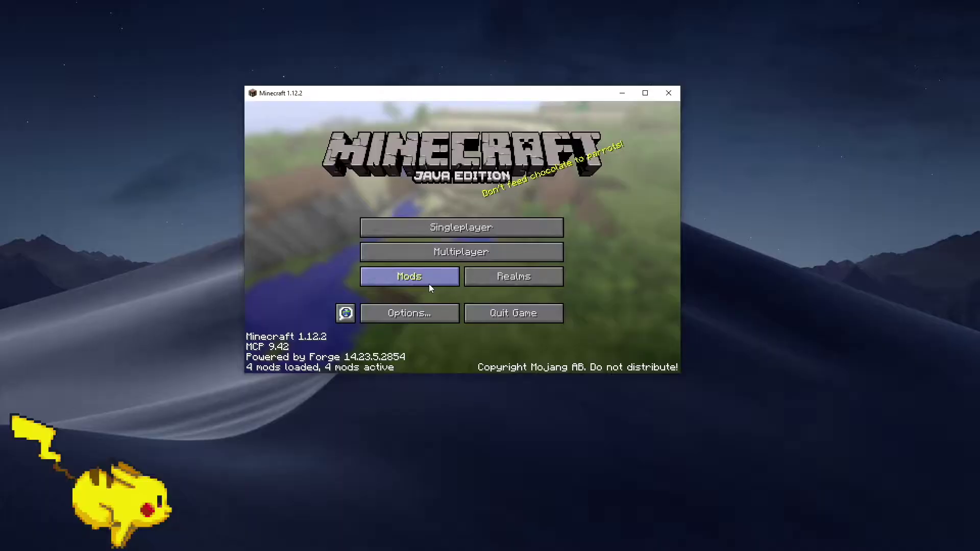
Step: Open the Mod List from the main menu to confirm Minecraft Forge 14.23.5.2854 is loaded
{"action": "left_click", "coordinate": [404, 314]}
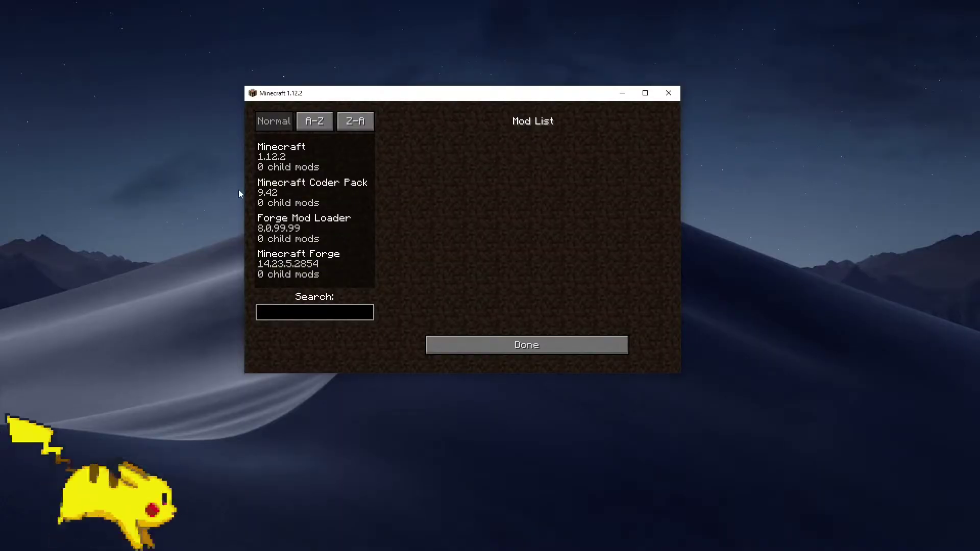